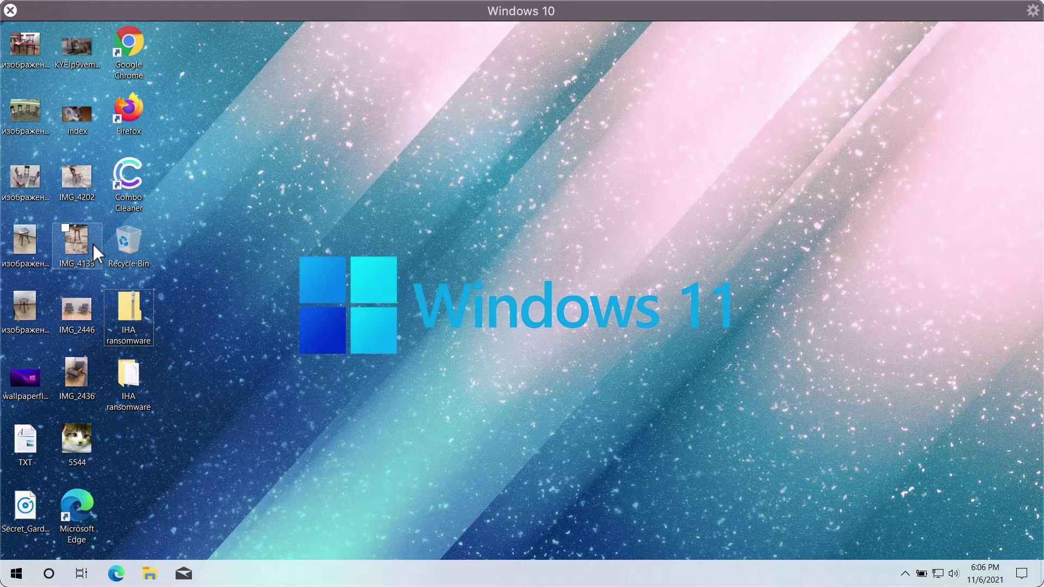
Try opening the 5544 image and the IMG_2436 photo to show they still work.
left_click(69, 436)
double_click(69, 438)
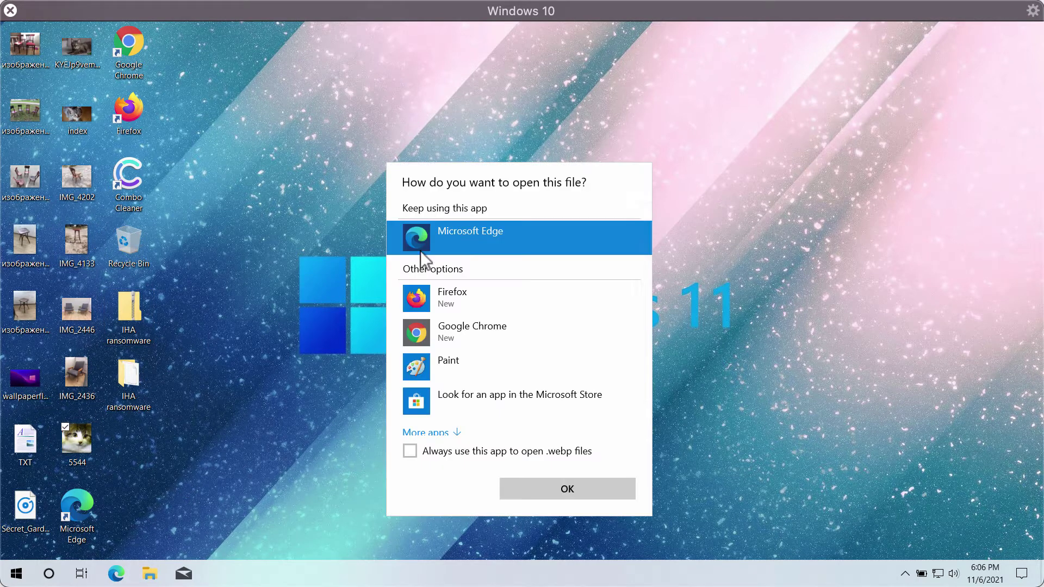
key("Escape")
left_click(86, 382)
double_click(86, 383)
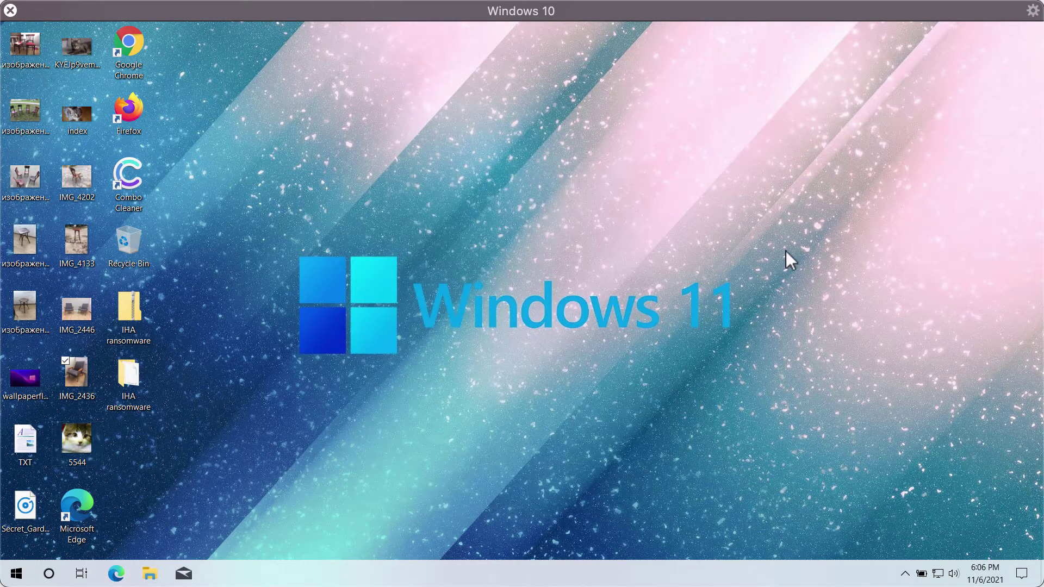
left_click(466, 62)
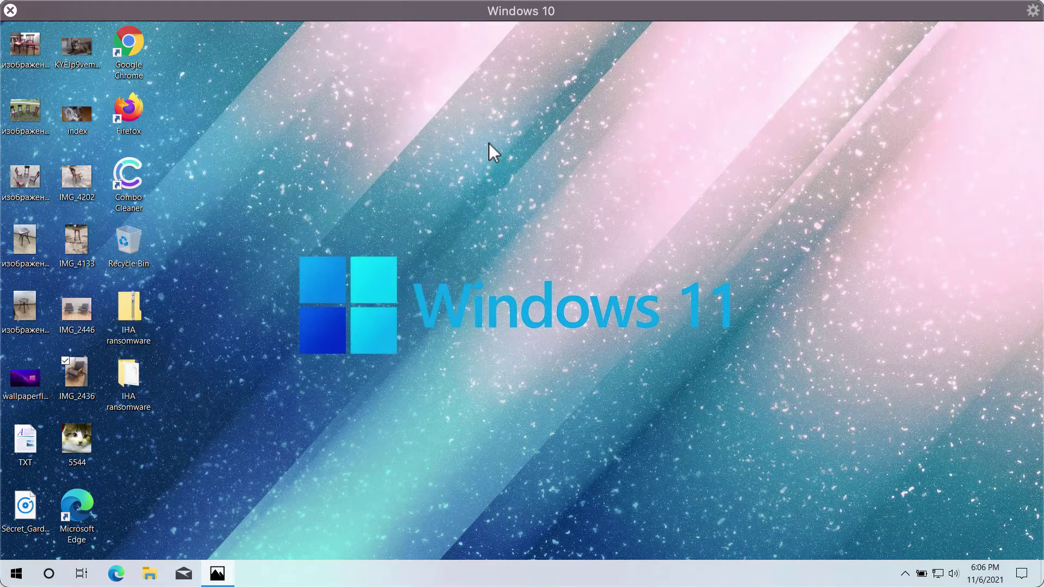
Open and close Chrome, the TXT document in WordPad, and the Secret_Garden audio file.
double_click(136, 52)
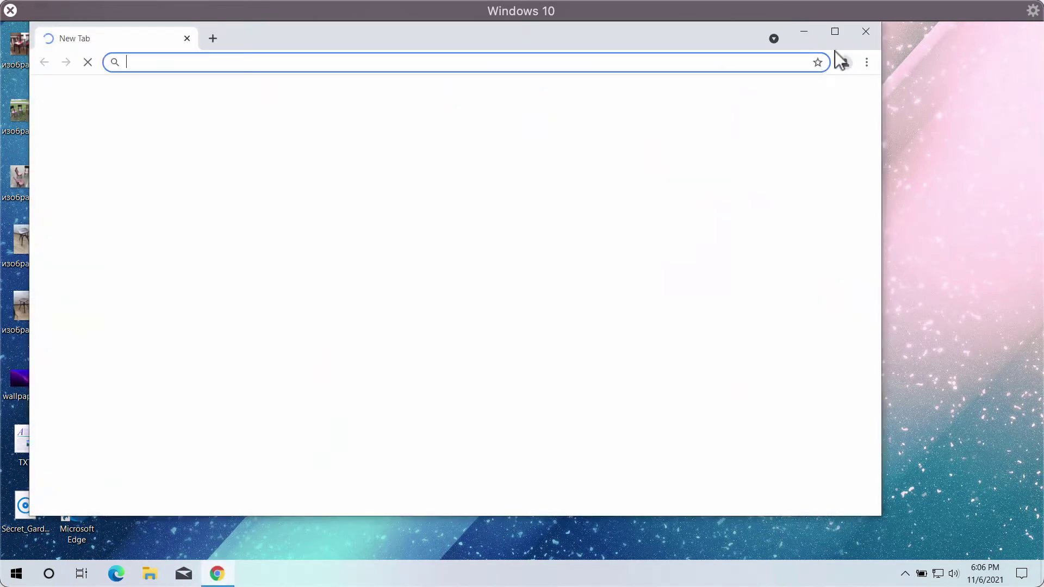
left_click(864, 32)
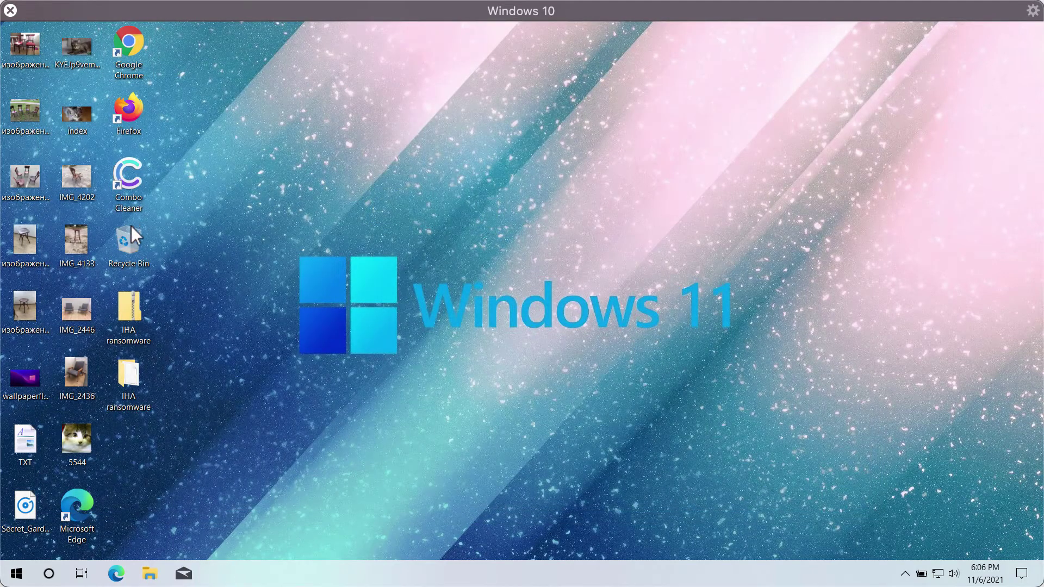
double_click(21, 455)
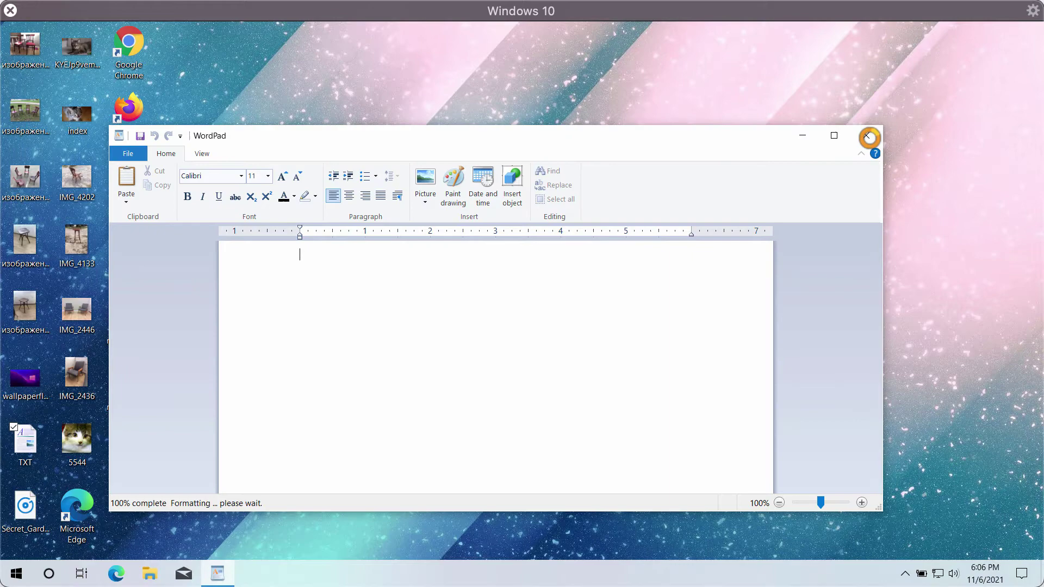
left_click(868, 137)
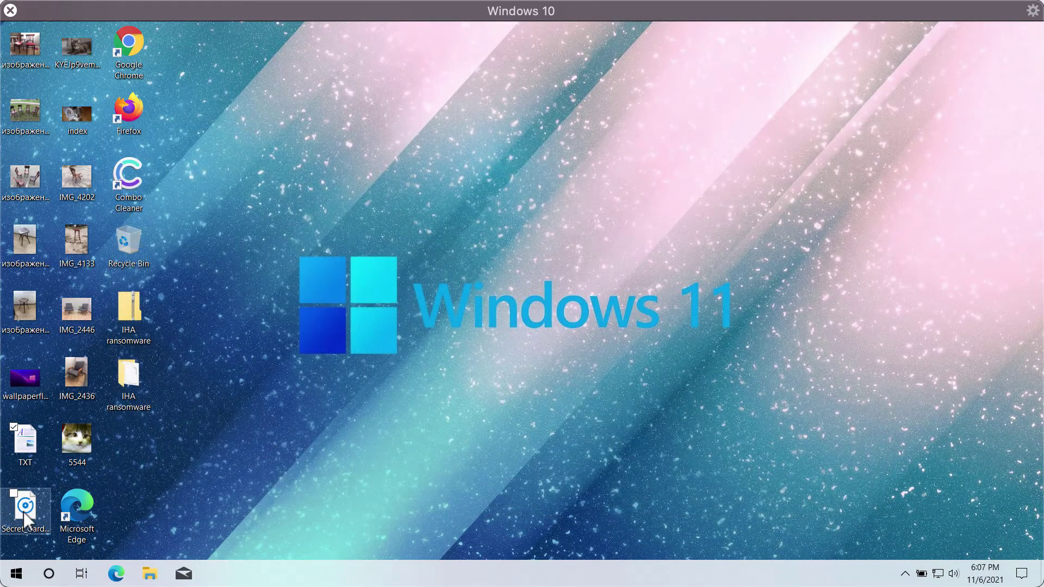
double_click(24, 512)
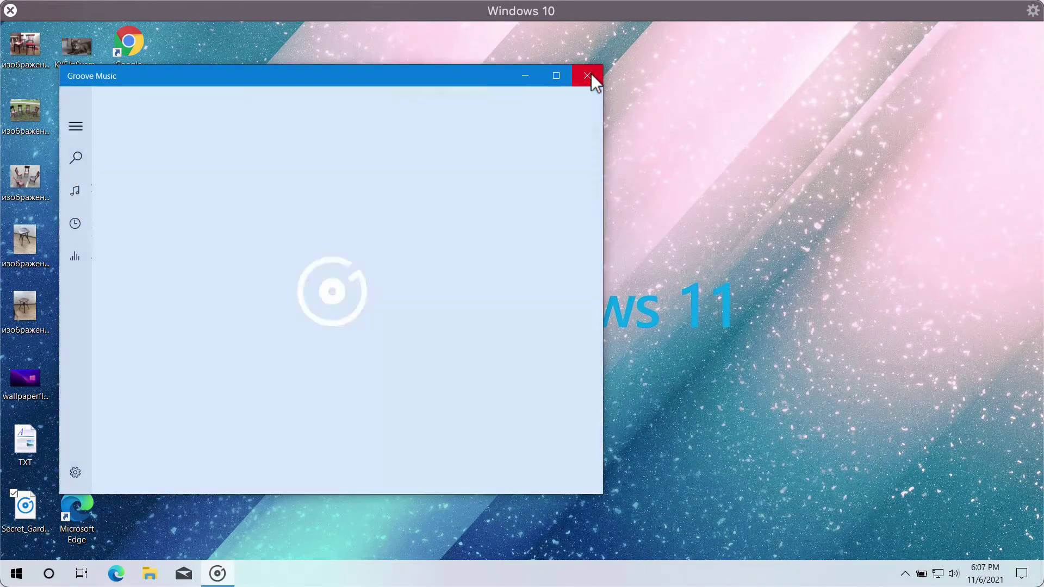
left_click(590, 76)
Open the IHA ransomware folder and select the ransomware application file.
left_click(120, 385)
double_click(120, 384)
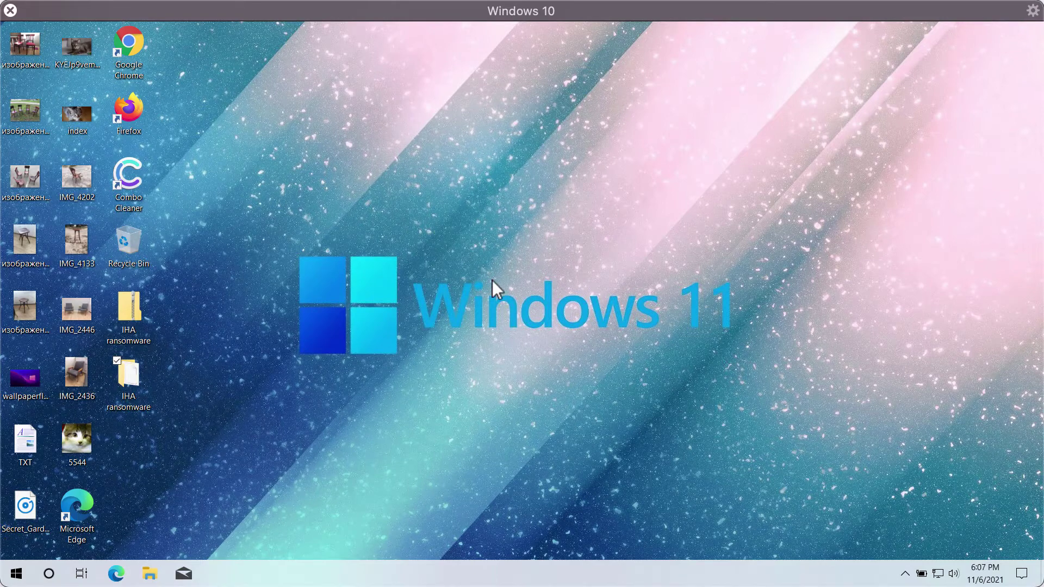
left_click(387, 186)
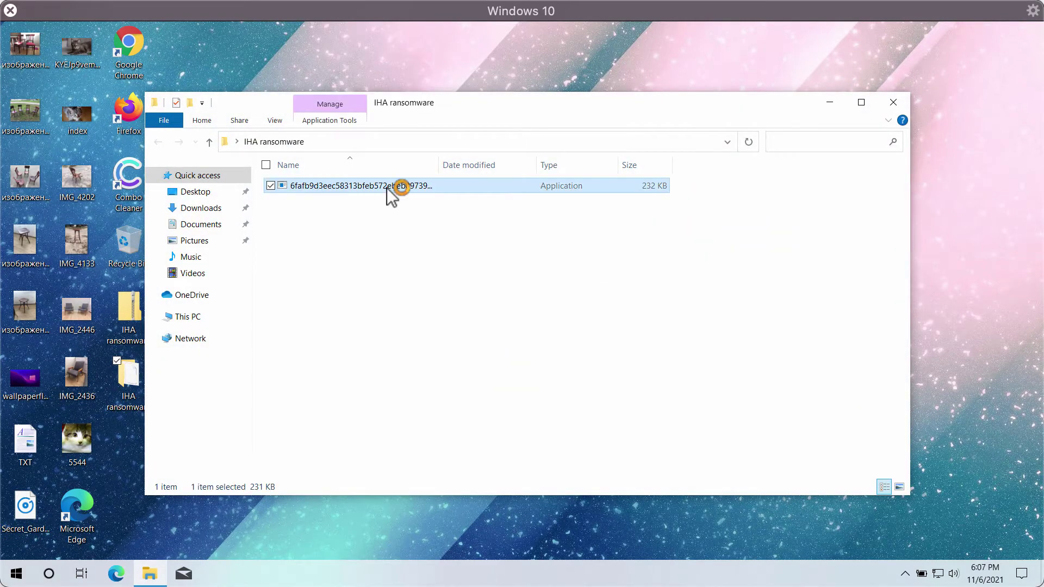
left_click(897, 106)
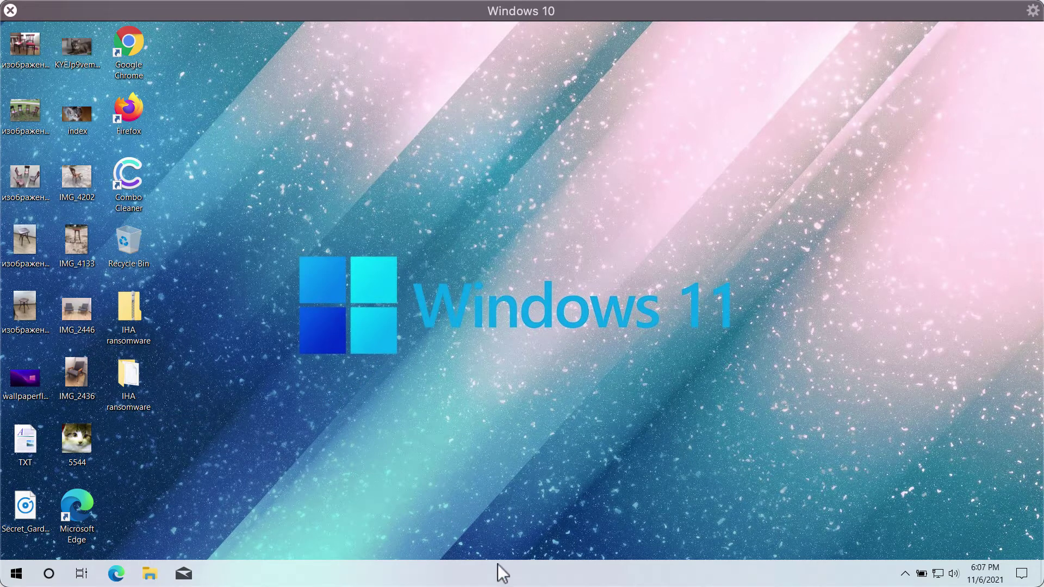
Launch Task Manager from the taskbar and expand it to the full process view.
right_click(661, 579)
left_click(693, 507)
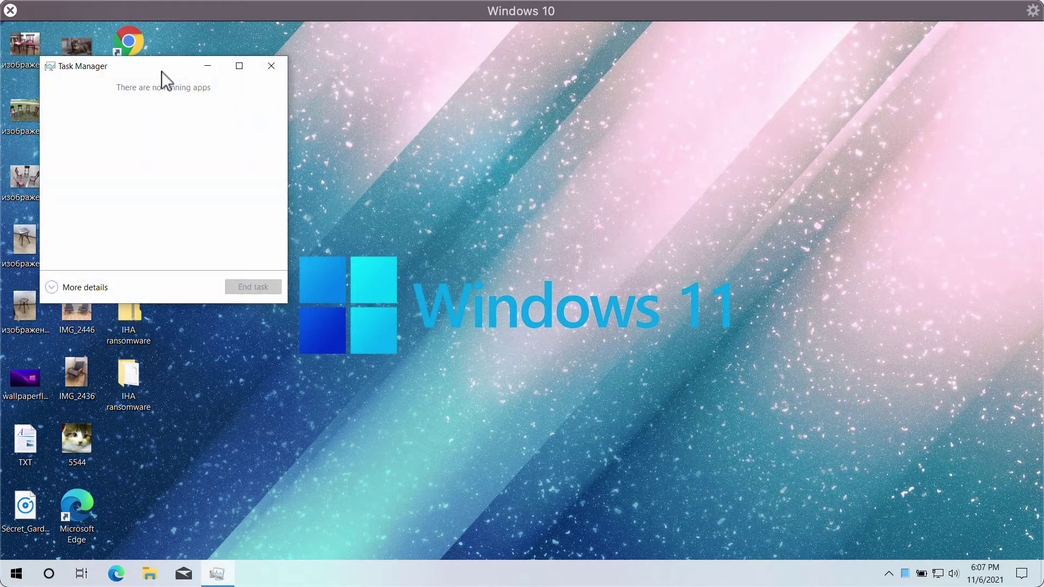
left_click_drag(162, 71, 432, 83)
left_click(347, 302)
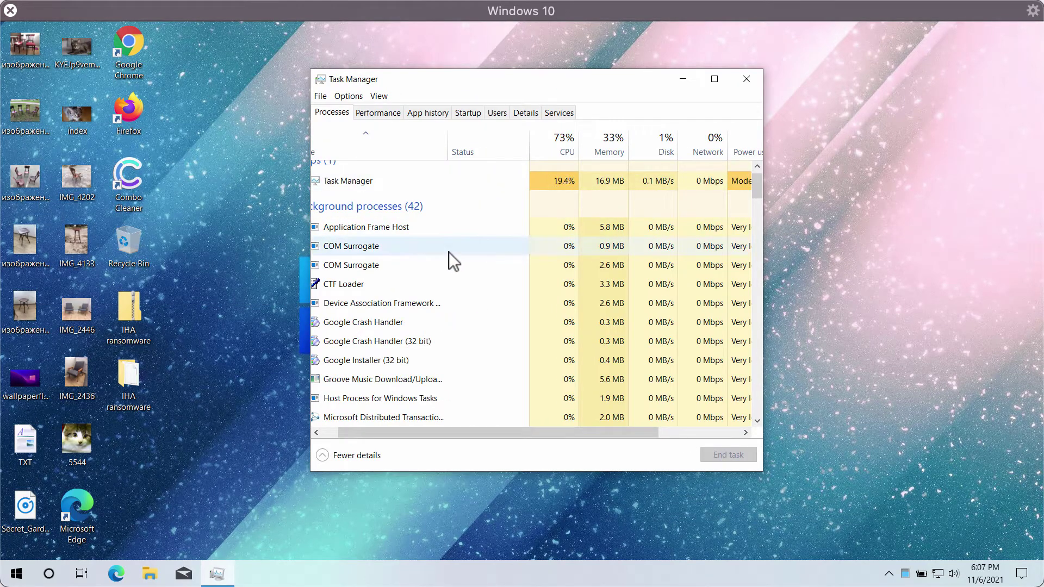
Scroll through the running processes and reposition the Task Manager window.
scroll(443, 262, "down", 10)
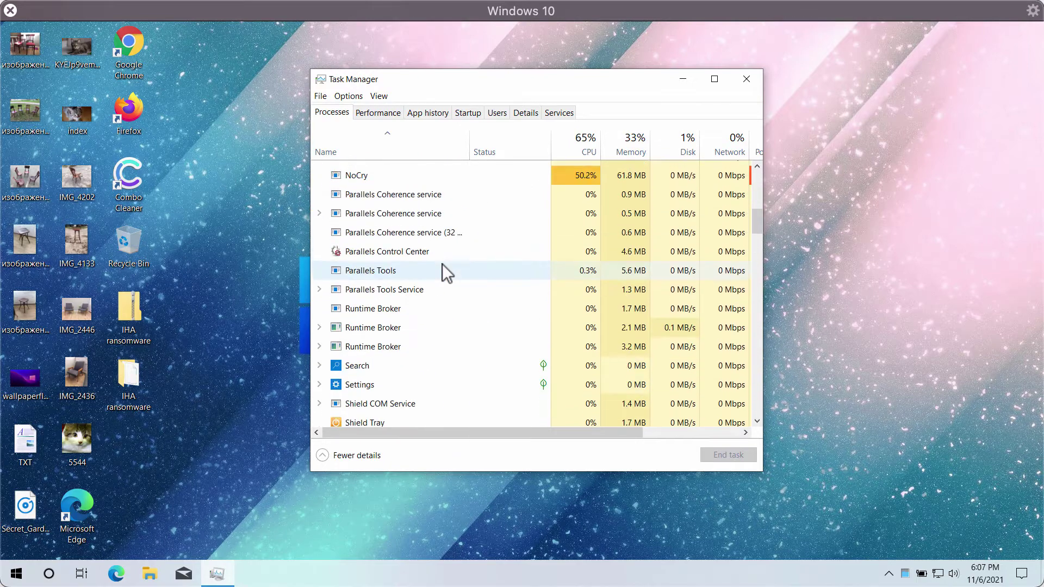
scroll(442, 263, "down", 3)
scroll(442, 263, "up", 8)
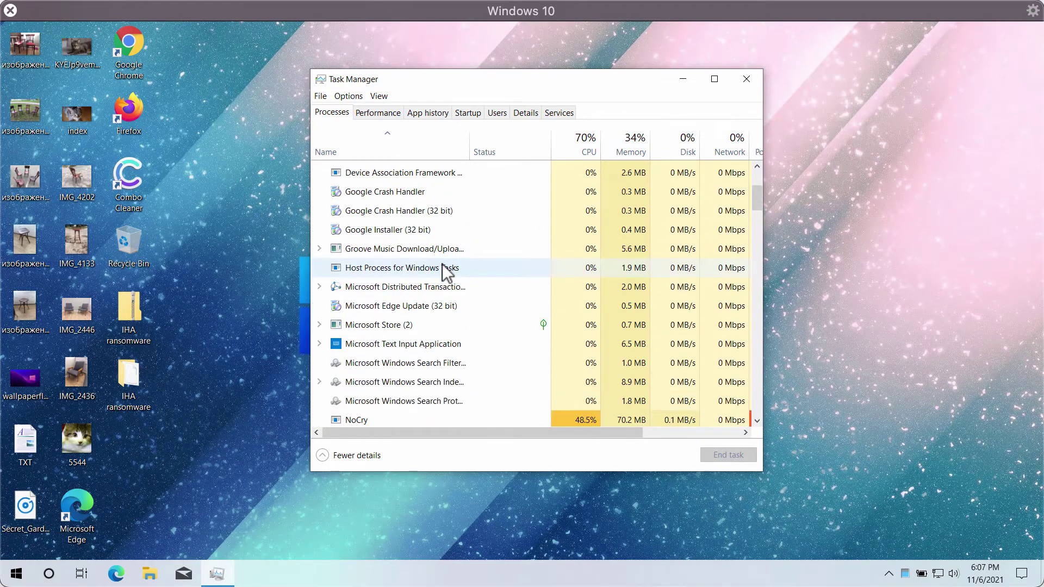
scroll(443, 263, "up", 3)
scroll(442, 263, "down", 1)
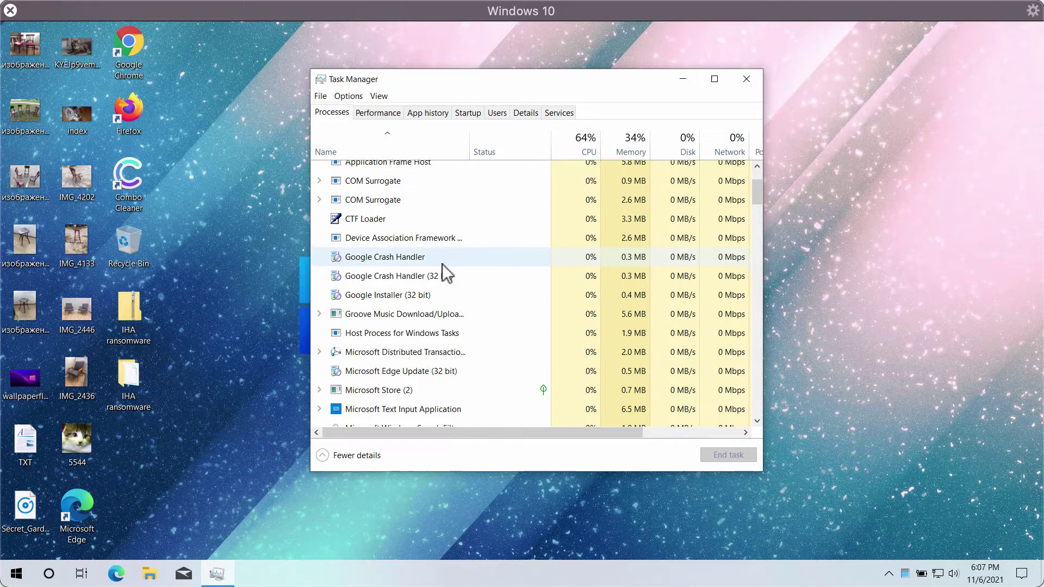
scroll(442, 263, "down", 3)
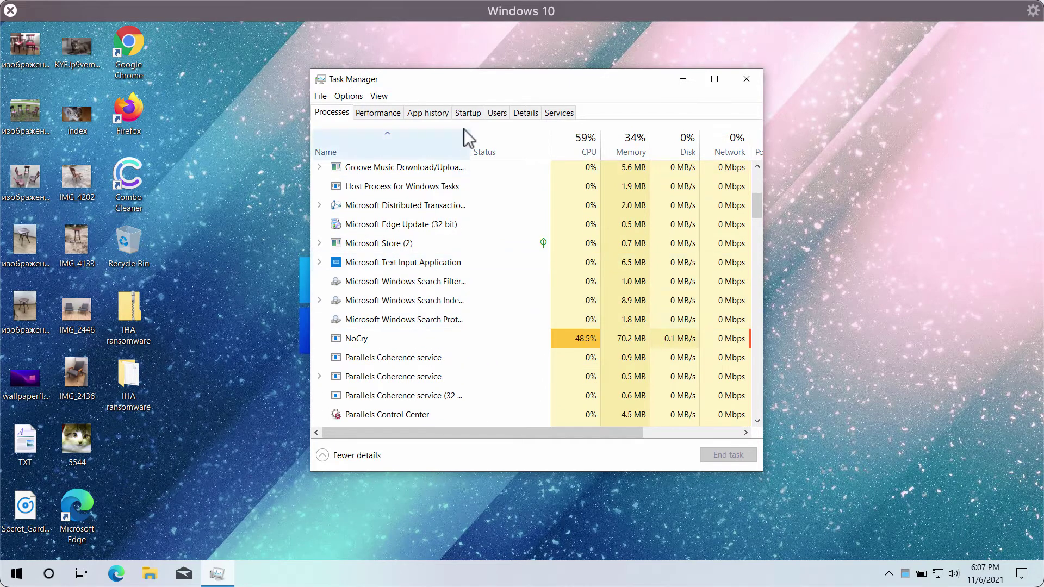
left_click_drag(481, 79, 547, 73)
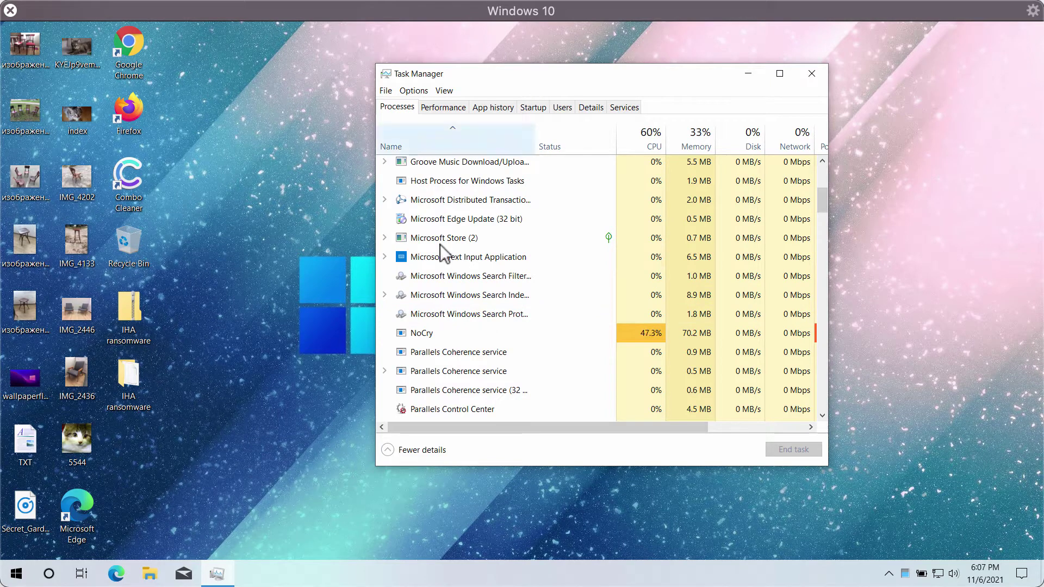
left_click_drag(469, 76, 462, 78)
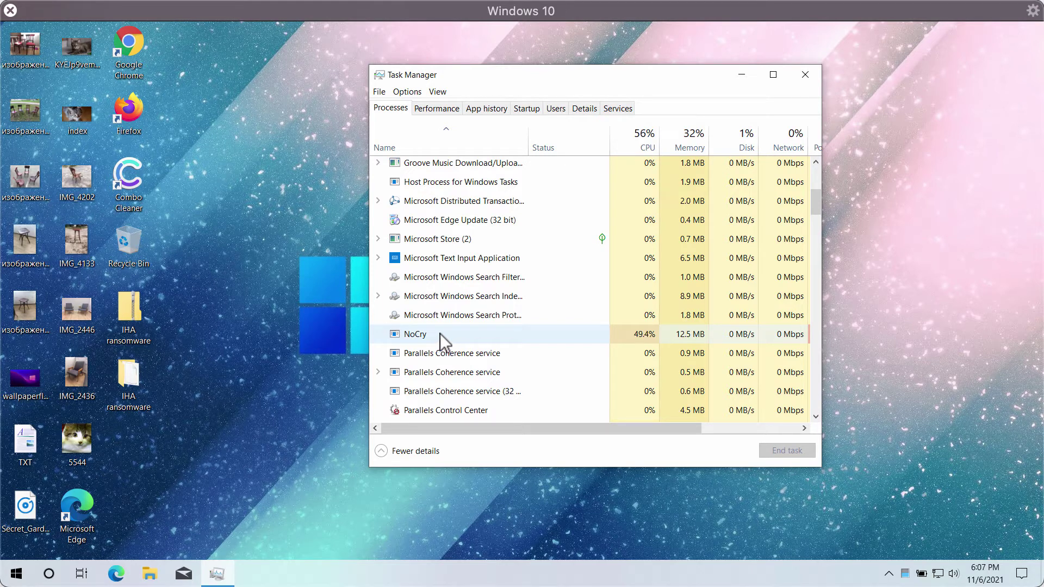
Watch the NoCry process using about 47% CPU and heavy disk while files become .IHA.
scroll(539, 157, "right", 2)
scroll(544, 149, "down", 1)
scroll(538, 260, "left", 2)
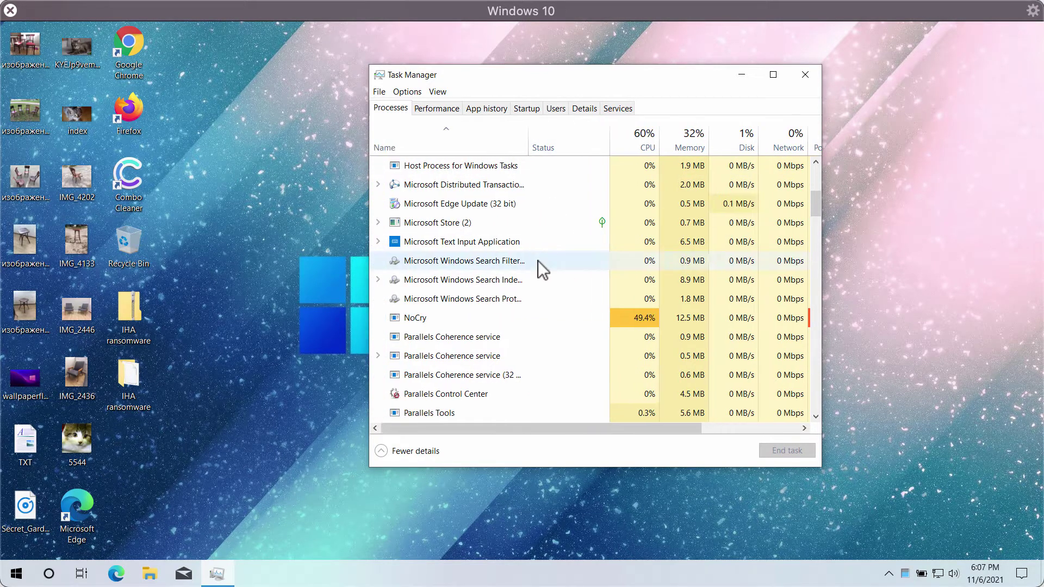
scroll(501, 267, "up", 2)
scroll(498, 286, "up", 3)
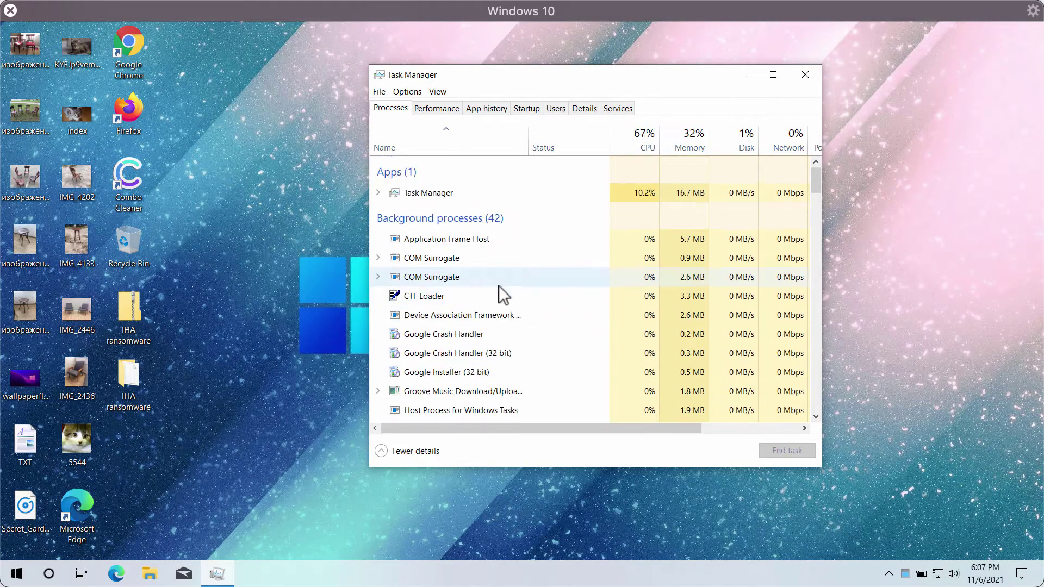
scroll(498, 285, "down", 10)
scroll(498, 286, "down", 2)
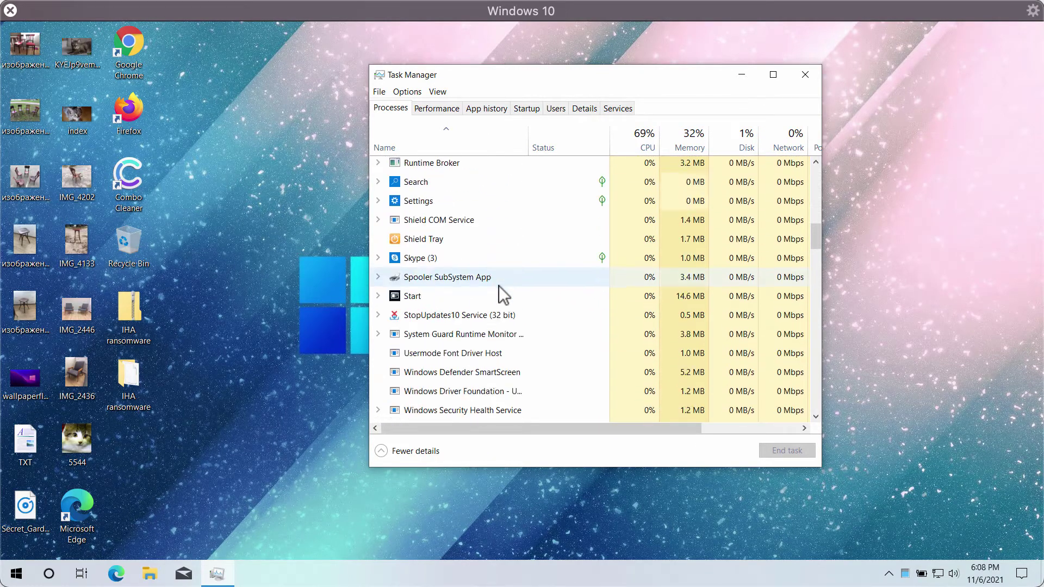
scroll(499, 286, "up", 10)
scroll(498, 285, "down", 1)
scroll(498, 286, "down", 3)
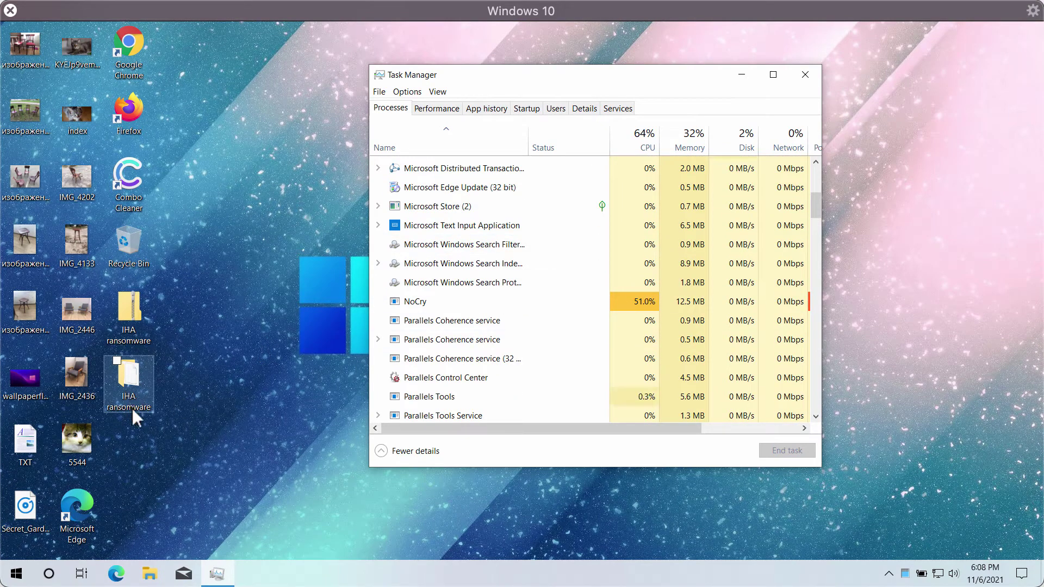
scroll(435, 339, "down", 1)
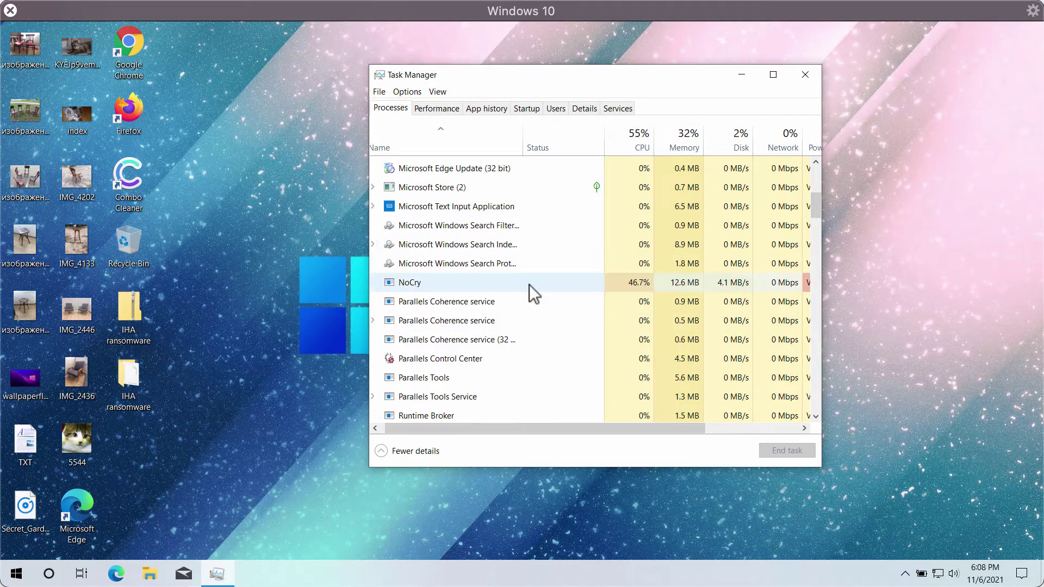
scroll(530, 285, "right", 1)
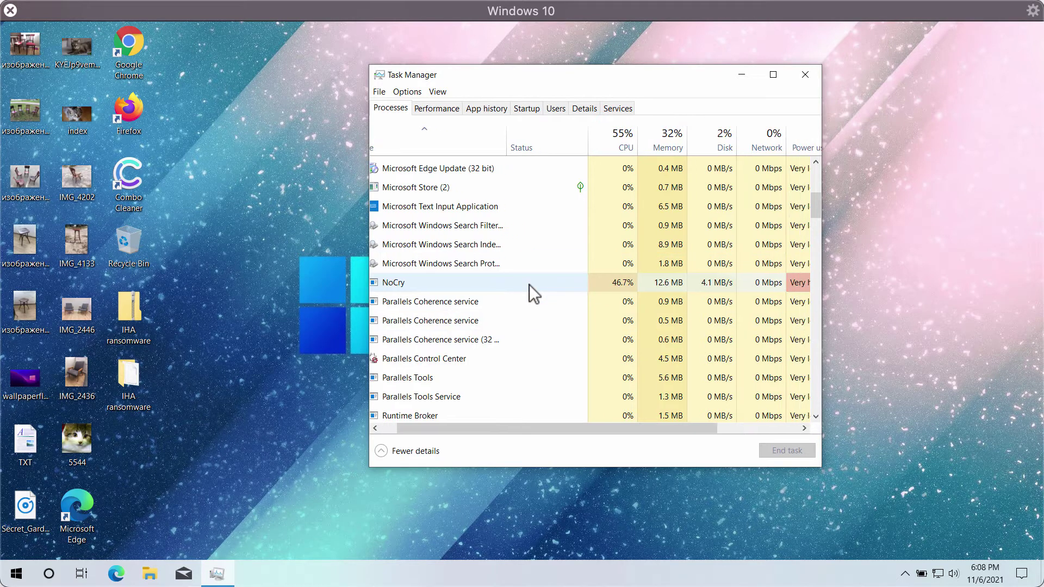
Move Task Manager aside and try opening the encrypted IMG_2446.JPG.IHA file, dismissing the prompt.
left_click(80, 316)
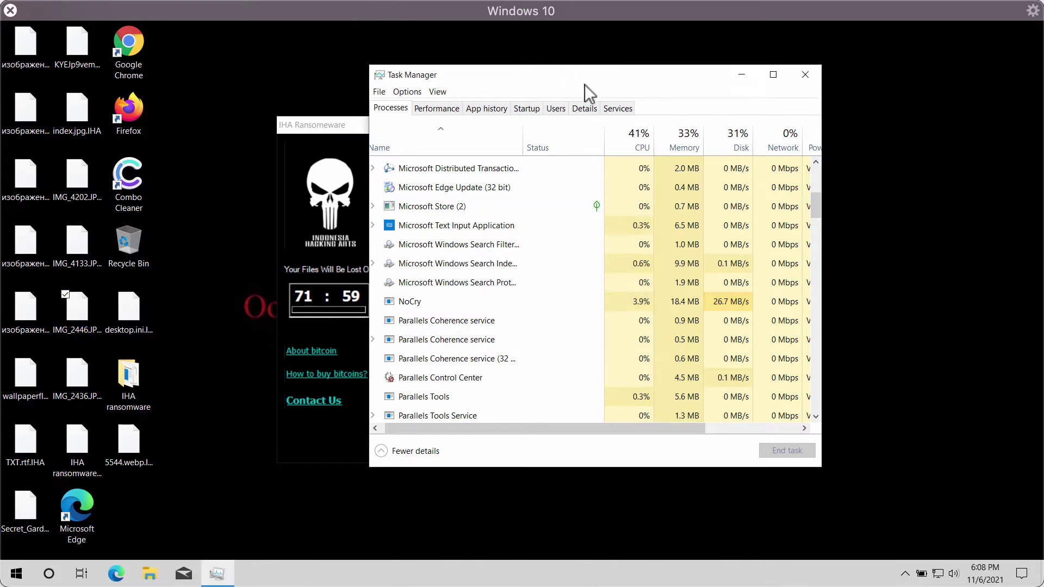
left_click_drag(587, 84, 795, 274)
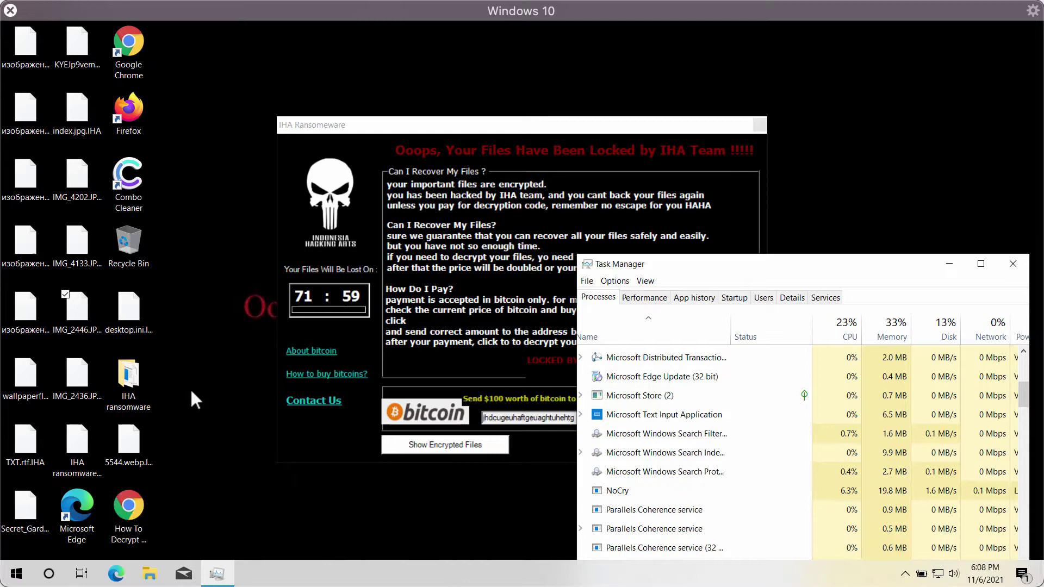
double_click(57, 309)
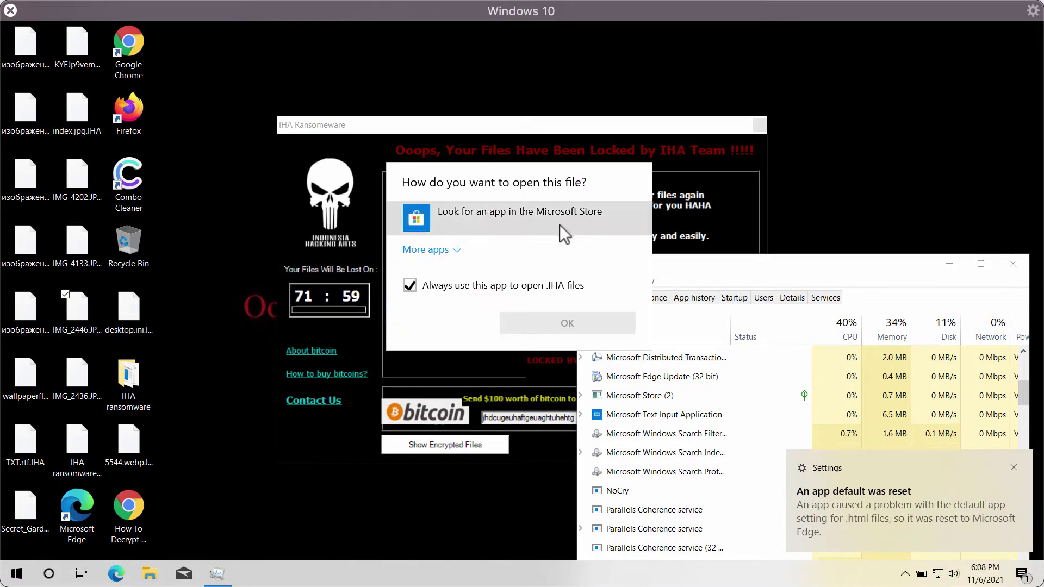
key("Escape")
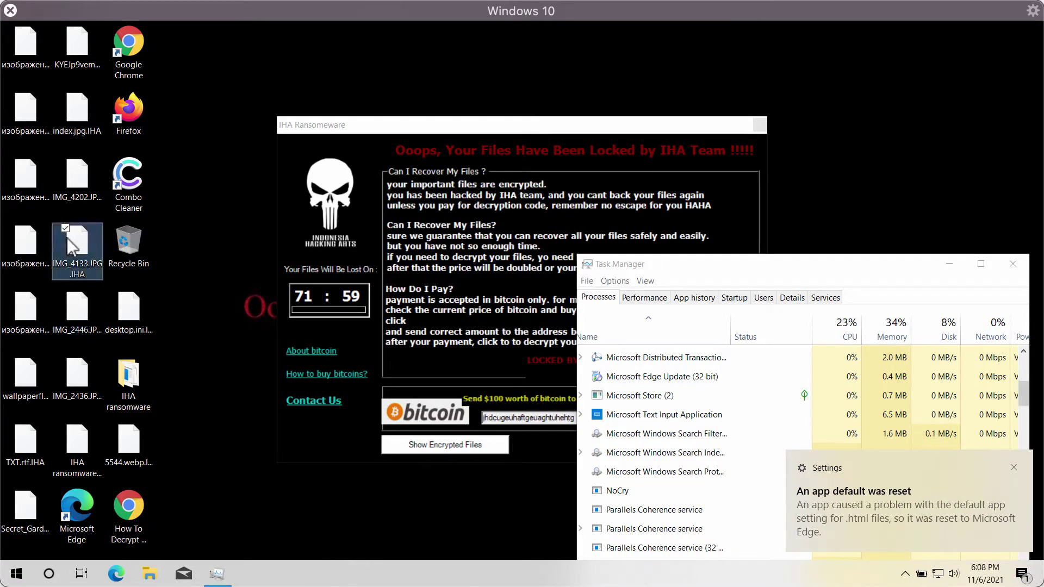
Close Task Manager and bring forward the ransom note demanding $100 in bitcoin.
left_click(67, 237)
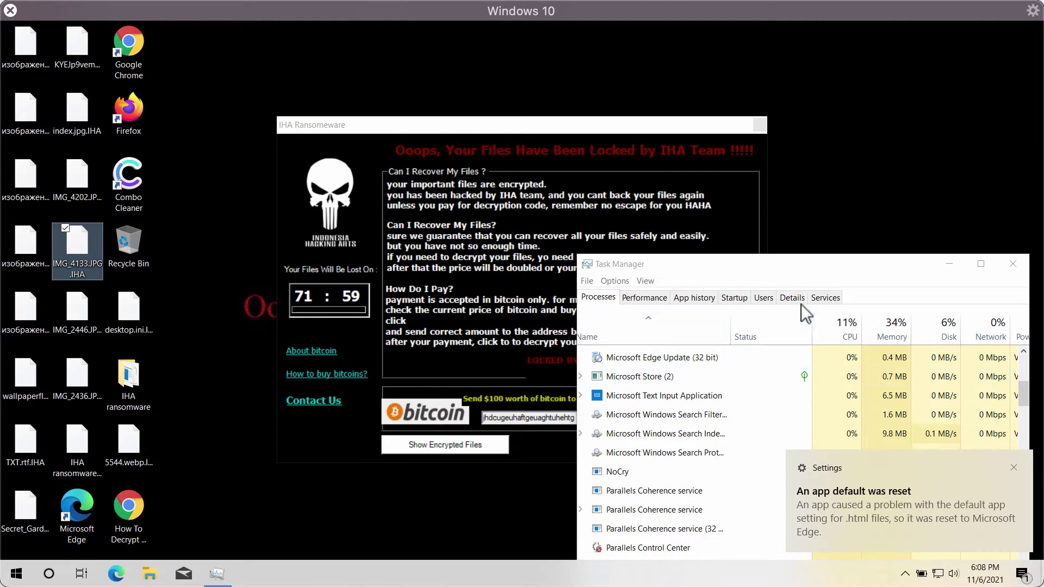
left_click(1009, 266)
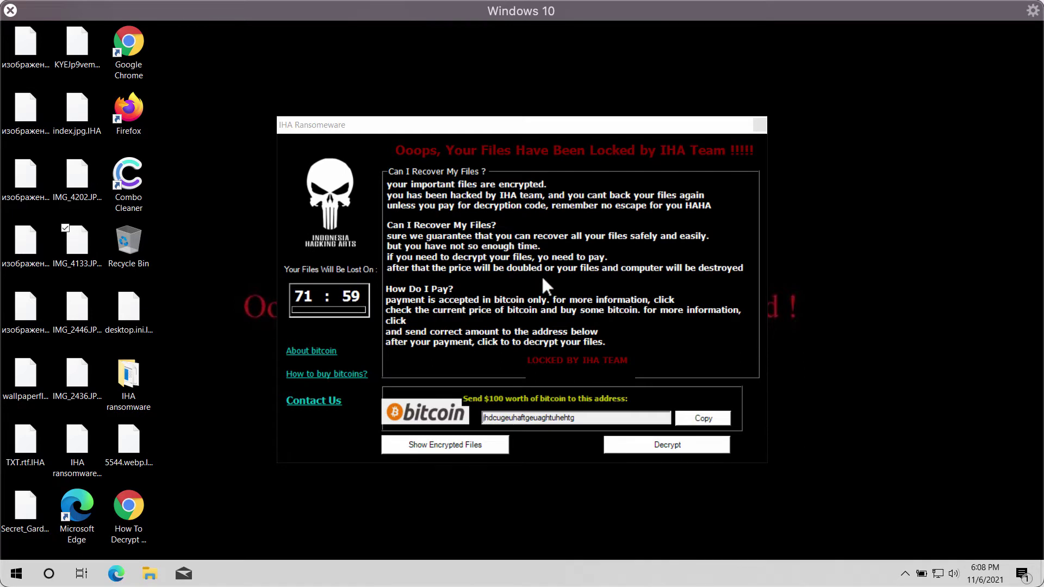
left_click(626, 123)
left_click_drag(458, 123, 463, 119)
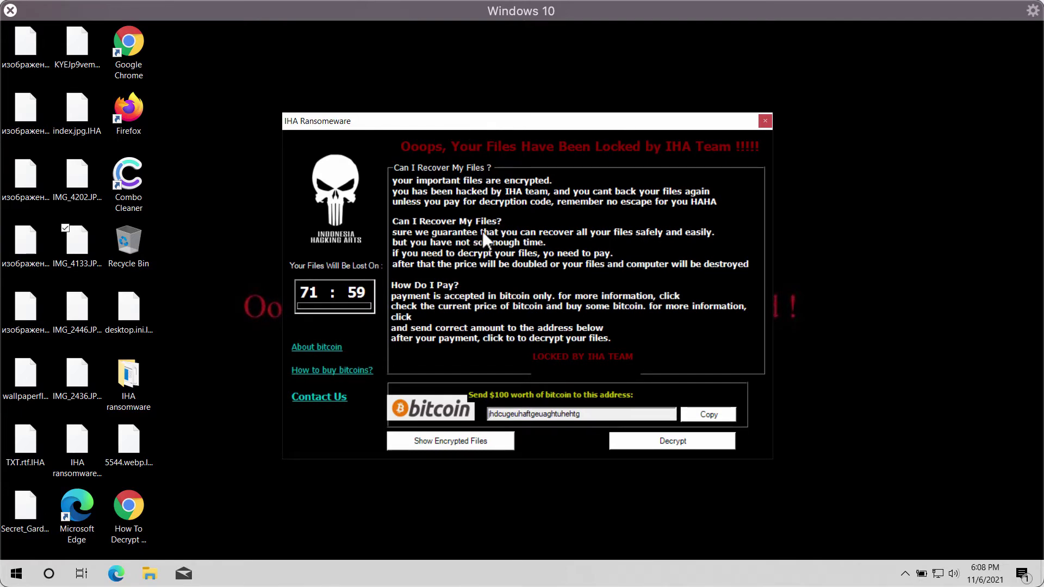
Load combocleaner.com in Chrome, close the browser, and launch Combo Cleaner.
left_click(139, 44)
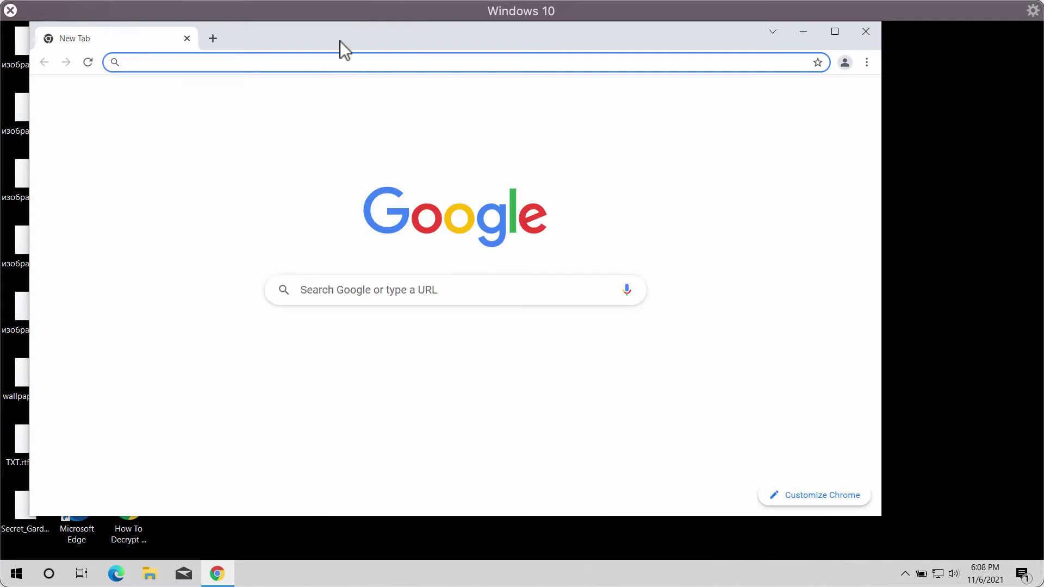
left_click_drag(340, 45, 385, 60)
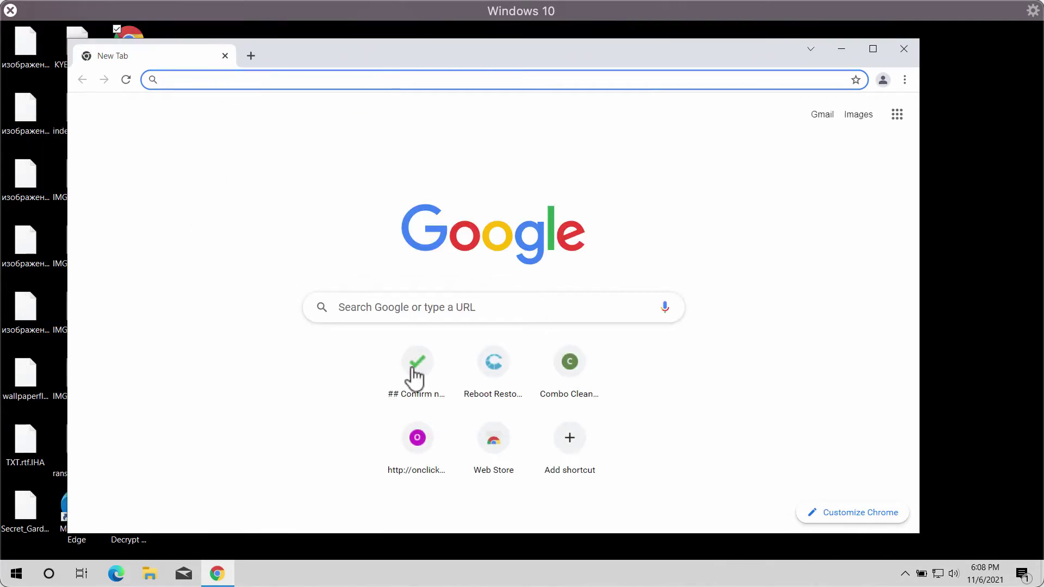
left_click(544, 383)
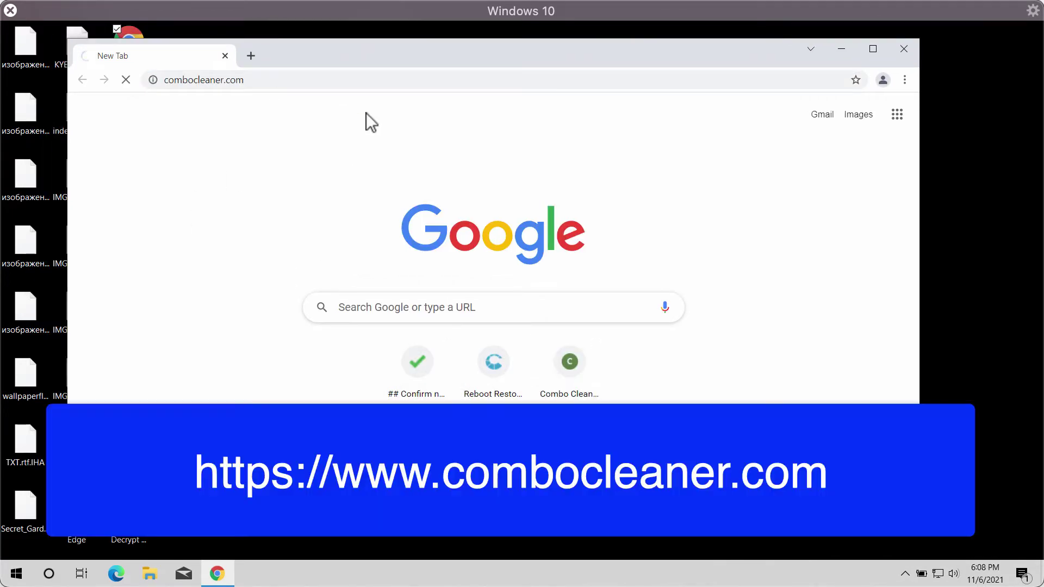
left_click_drag(318, 63, 324, 63)
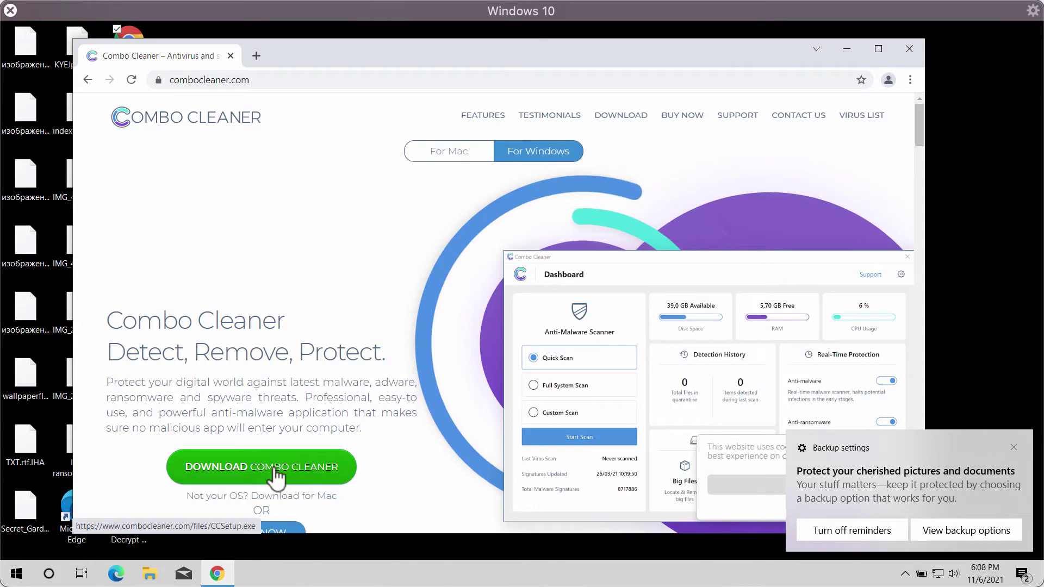
left_click(918, 52)
left_click_drag(116, 188, 90, 190)
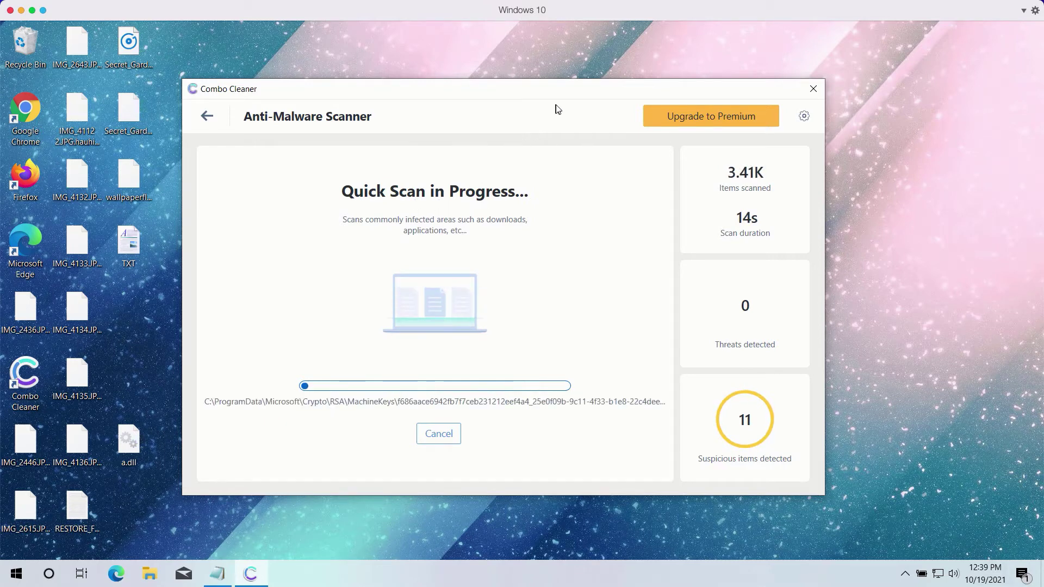
View Combo Cleaner's Anti-Ransomware settings, showing no protected folders or trusted programs.
left_click(805, 121)
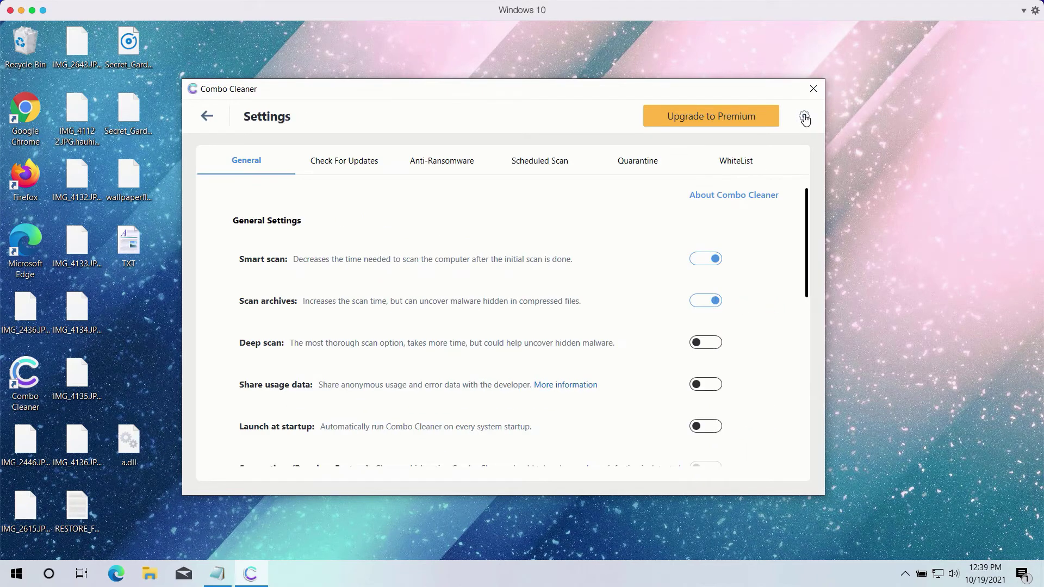
left_click(440, 169)
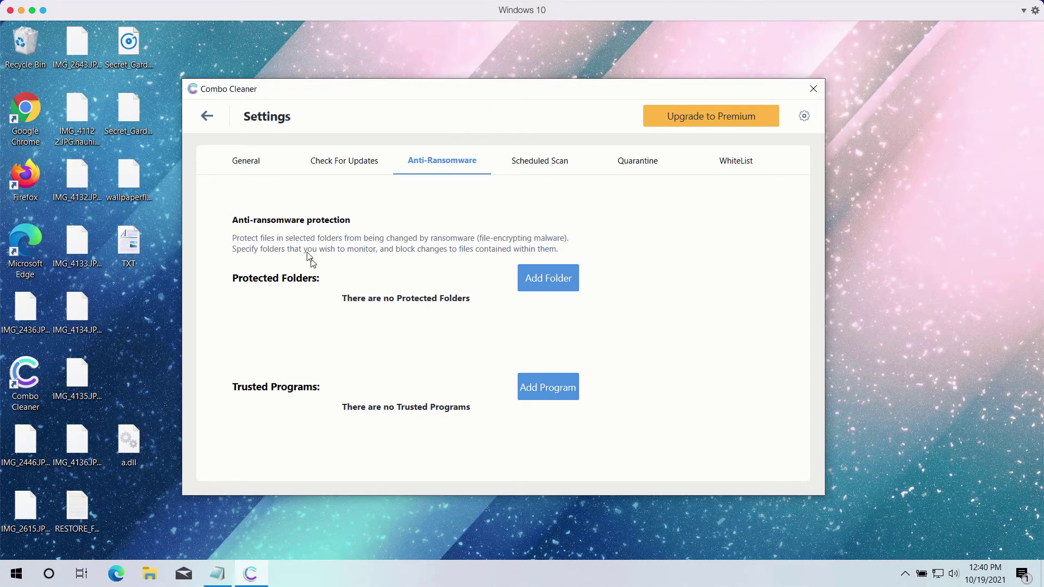
Go back to the running quick scan and cancel it, confirming with Yes.
left_click(214, 123)
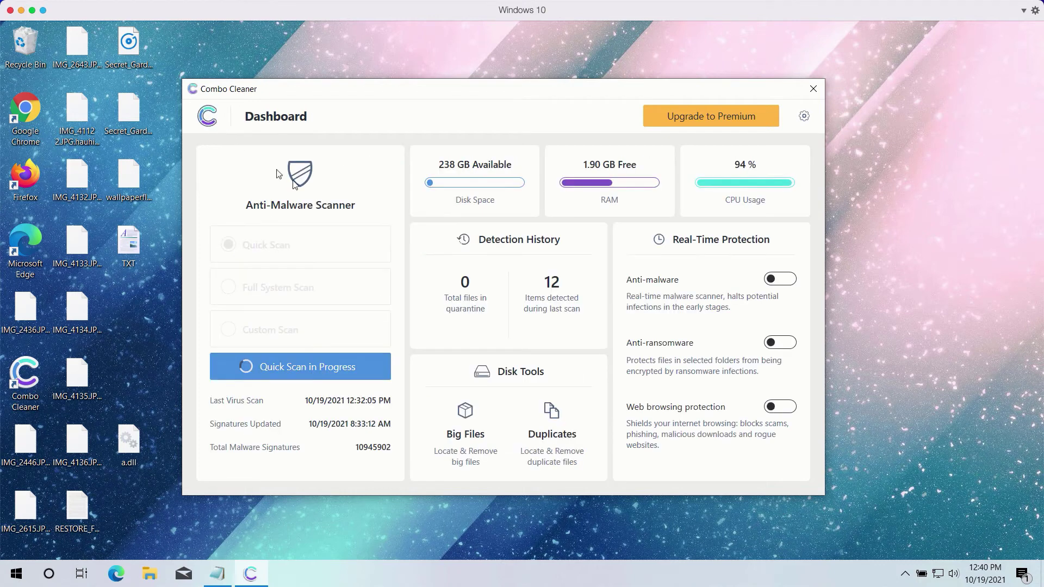
left_click(341, 373)
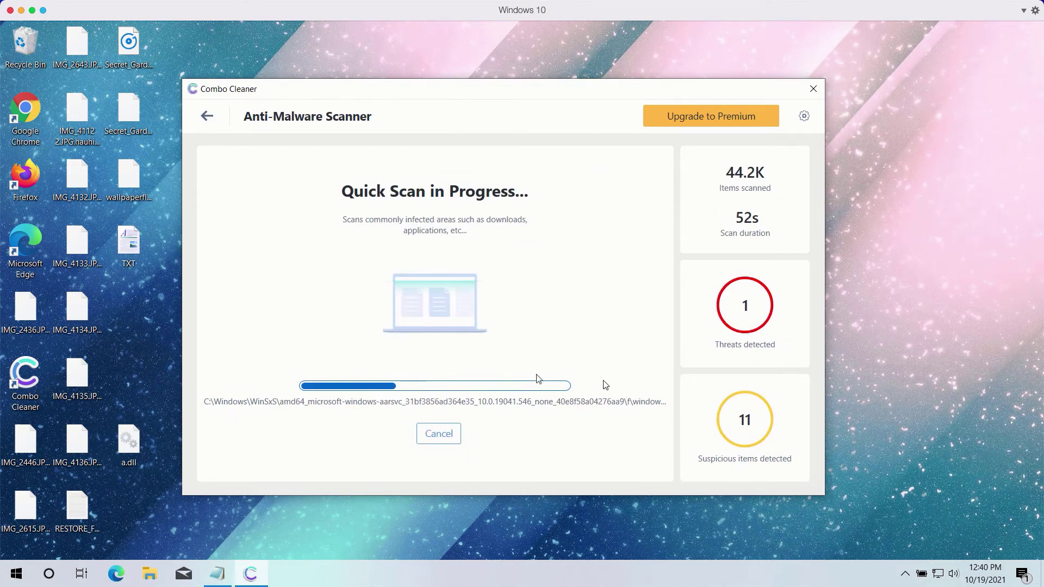
left_click(454, 435)
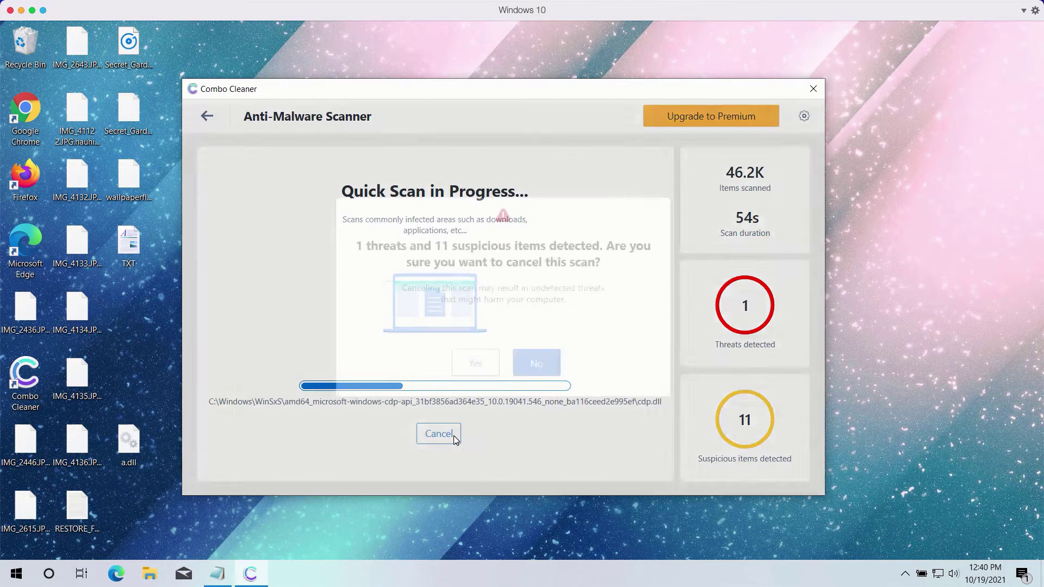
left_click(477, 364)
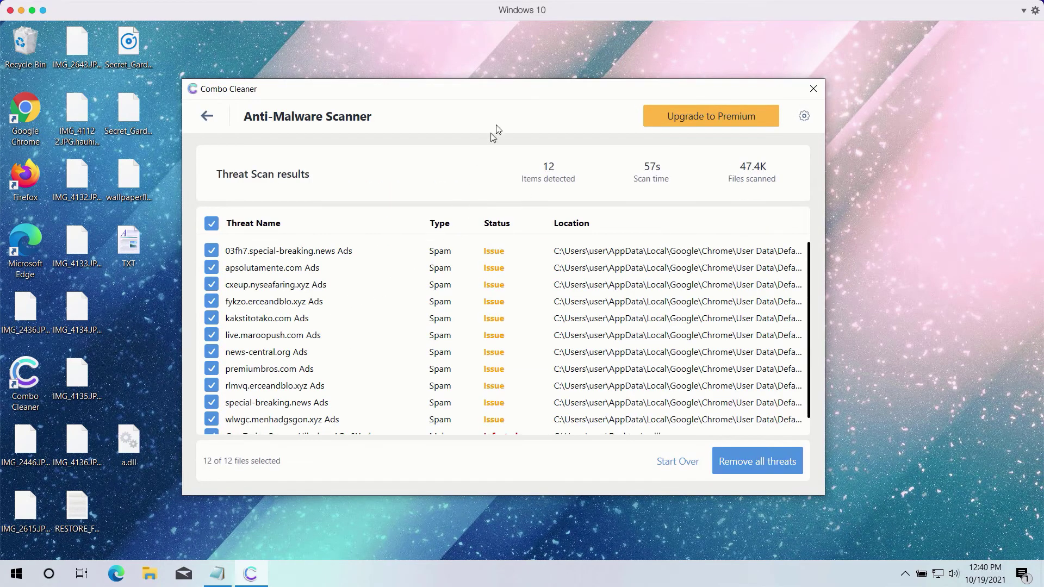
Scroll the 12 threat results, including Gen:Trojan.ProcessHijack in a.dll.
scroll(605, 354, "down", 1)
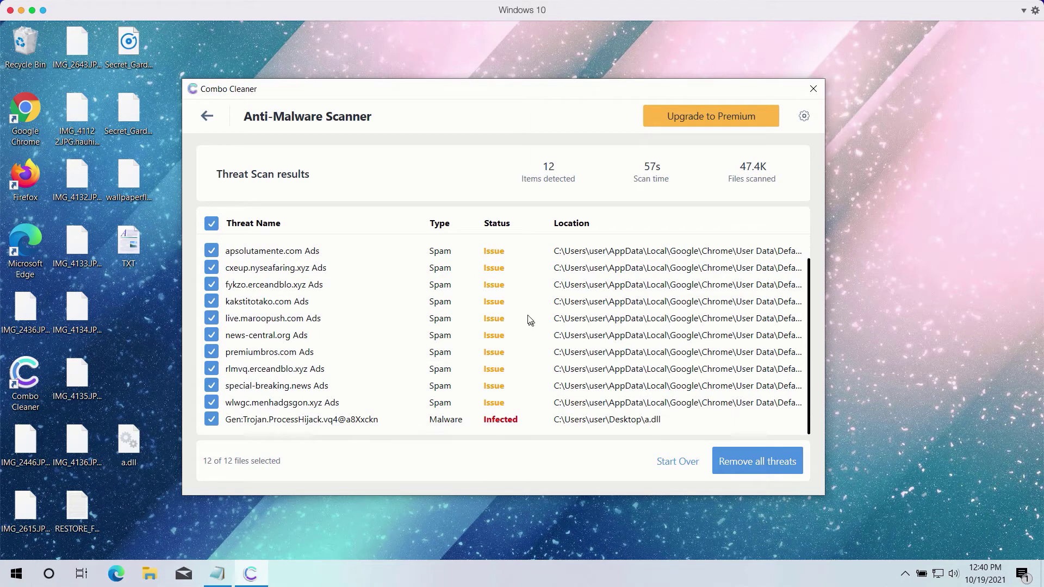
scroll(530, 321, "up", 1)
scroll(412, 334, "down", 1)
scroll(412, 336, "up", 1)
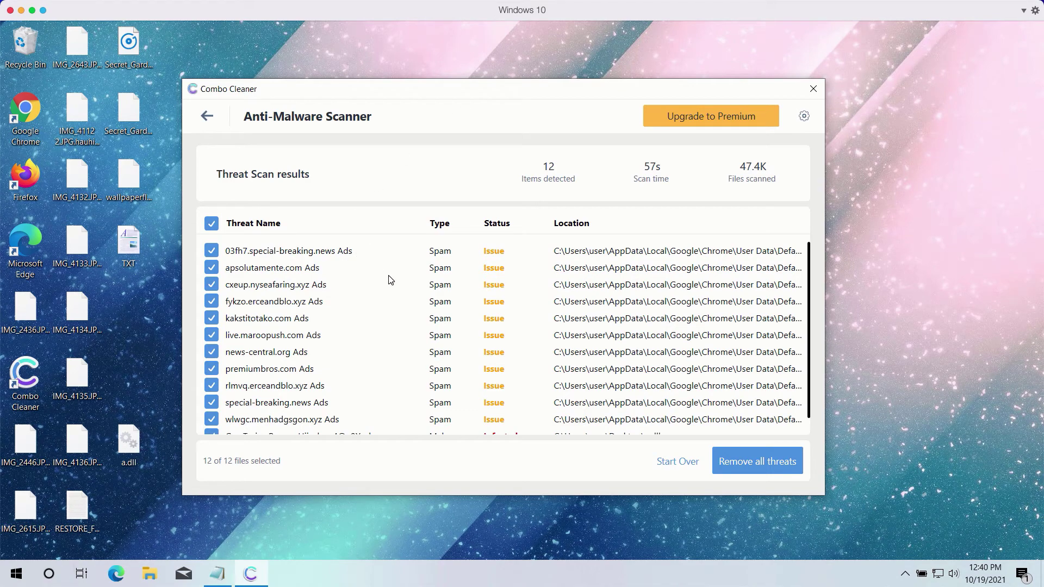
scroll(391, 280, "down", 1)
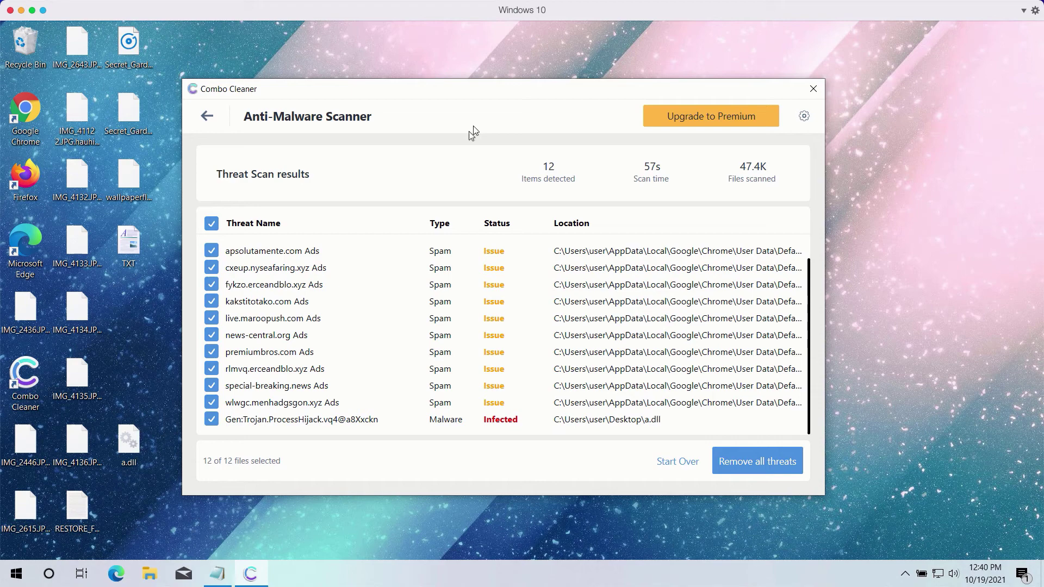